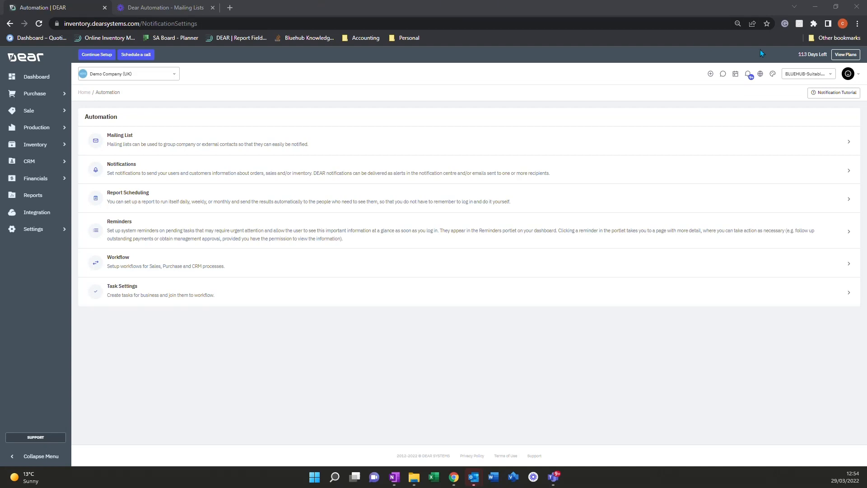
Step: Review the notices and reminders in the notification centre, and close it
click(748, 75)
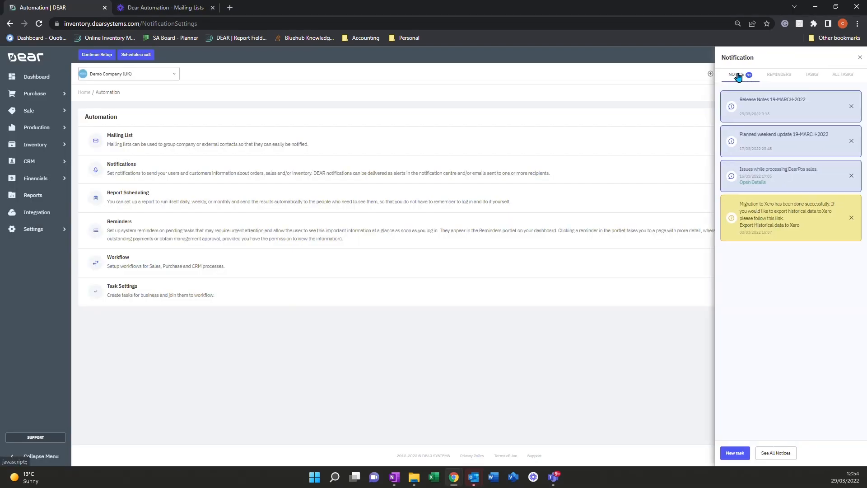
click(770, 79)
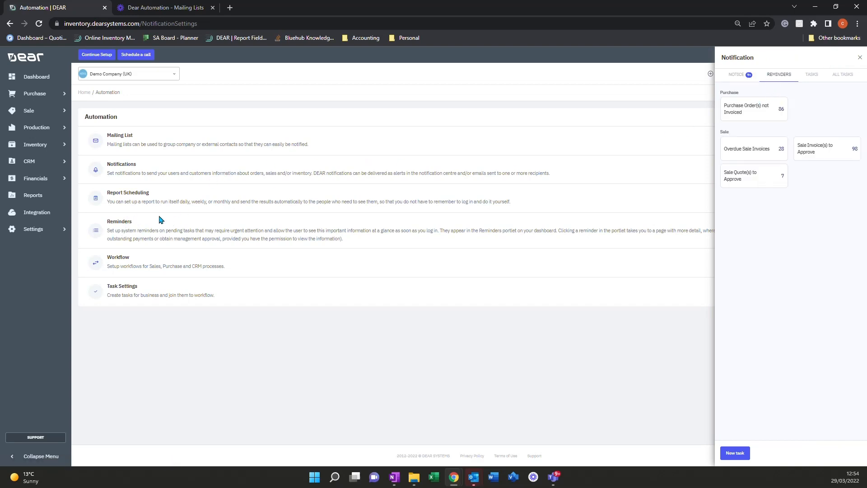
click(736, 82)
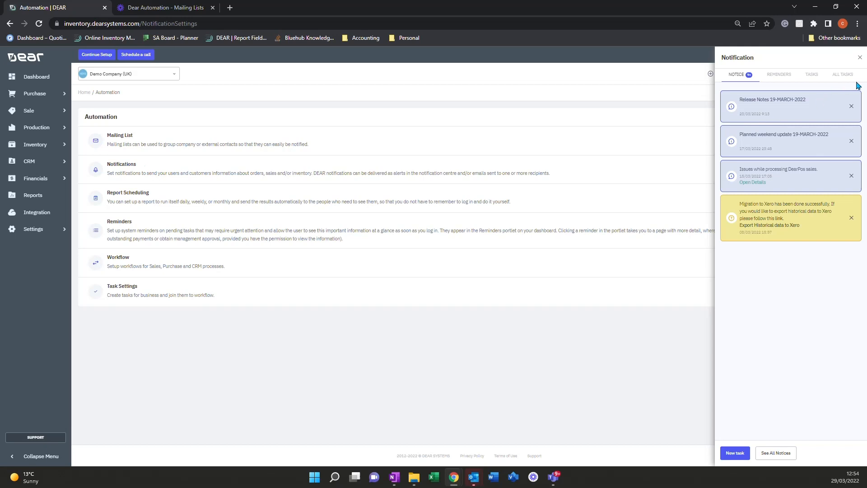
click(859, 58)
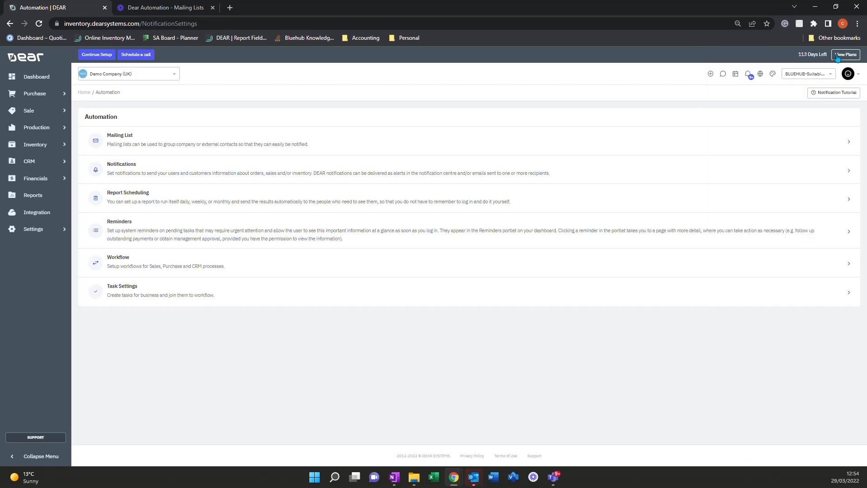
Step: Open the Notifications automation settings and examine the notifications available in the Customer, Supplier and Sale groups
click(194, 172)
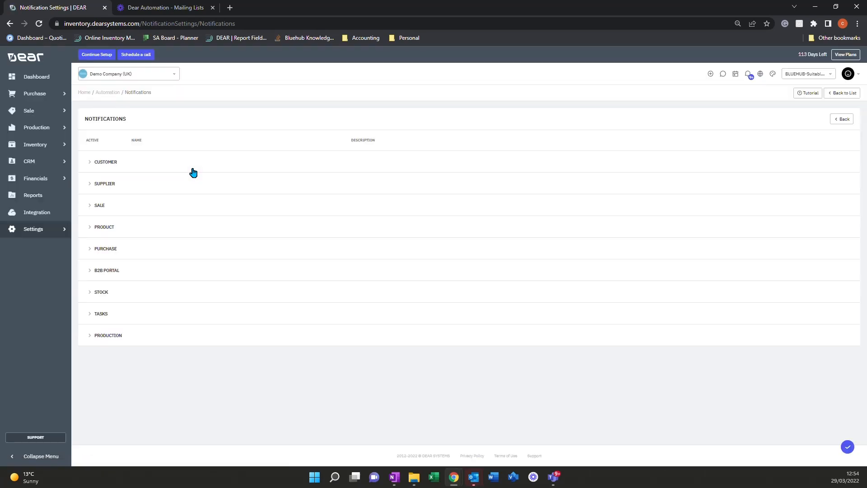
click(88, 164)
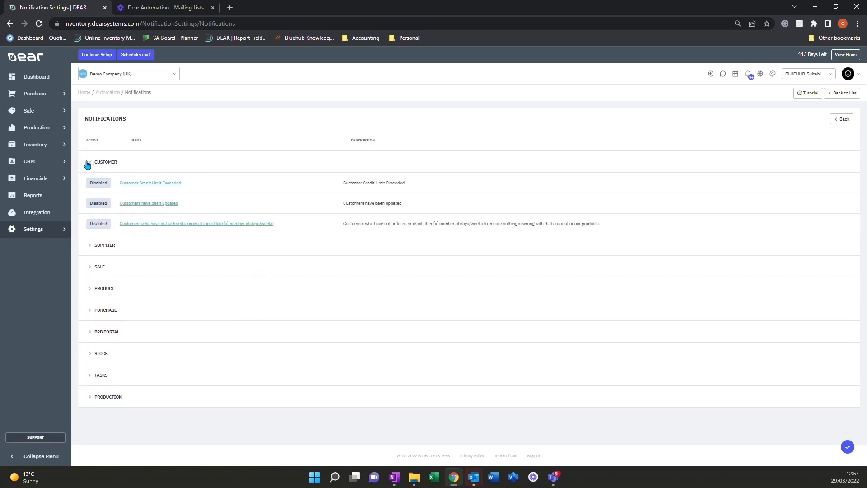
click(90, 246)
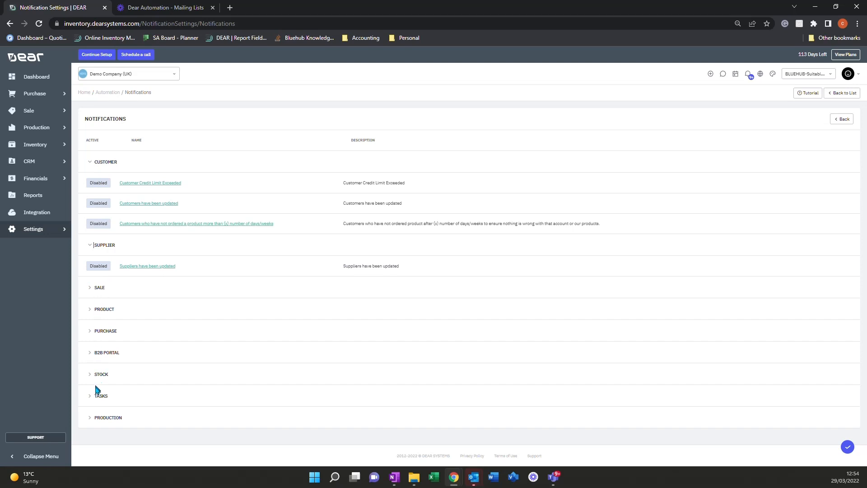
click(89, 292)
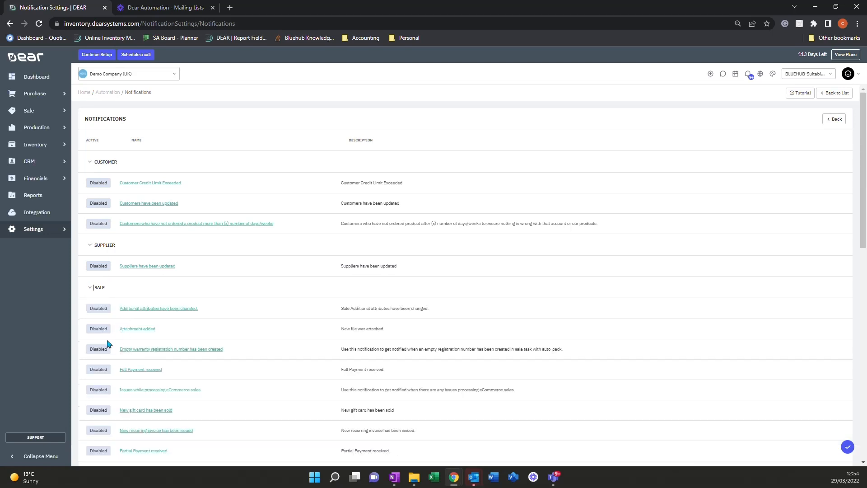
scroll(104, 337, down, 3)
scroll(104, 335, down, 10)
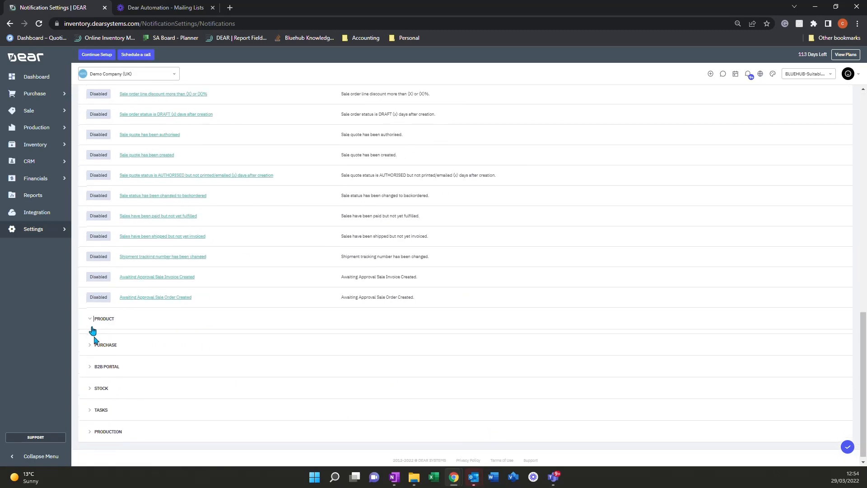
Step: Examine the notifications available in the Product, Purchase and B2B Portal groups, and return to the Customer group
click(95, 339)
scroll(103, 348, down, 5)
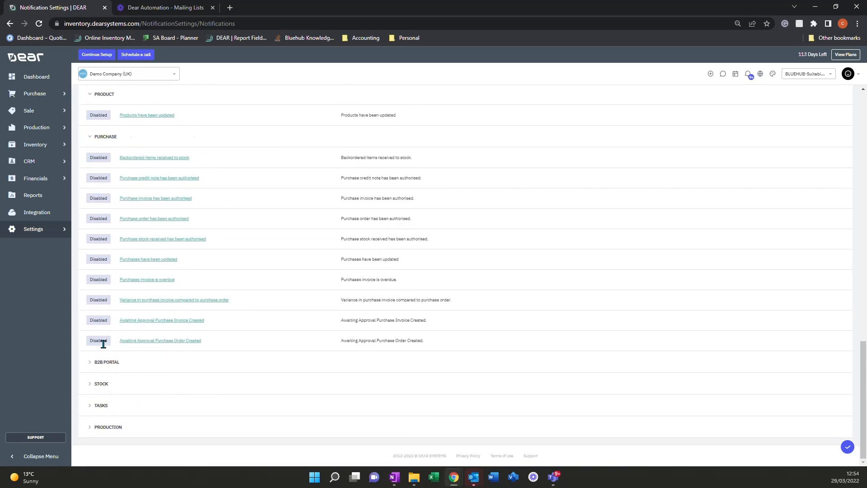
click(90, 362)
scroll(88, 361, down, 2)
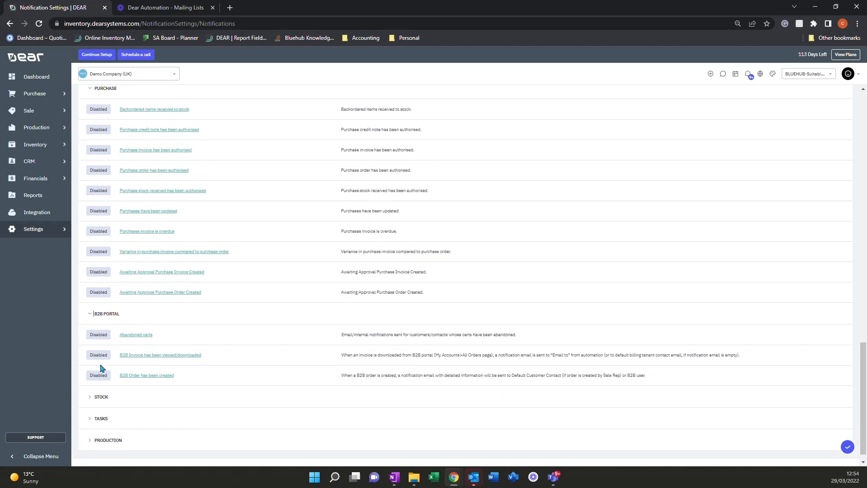
scroll(101, 363, up, 20)
scroll(101, 364, down, 20)
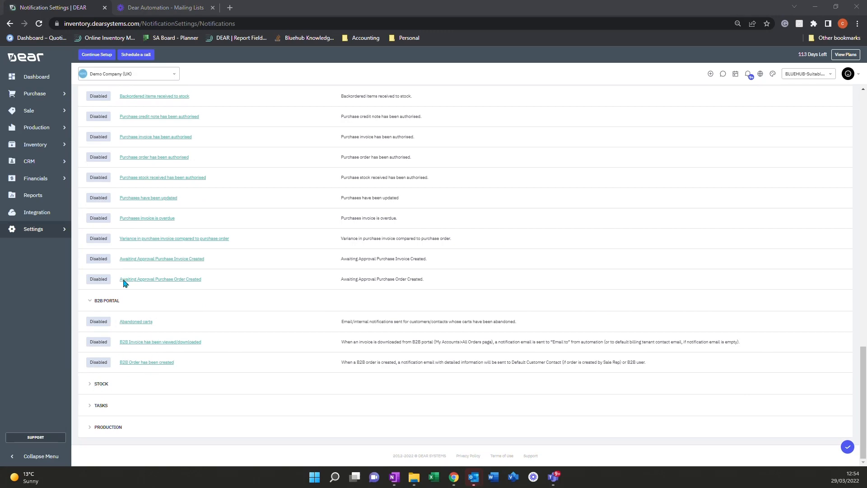
scroll(124, 280, up, 15)
scroll(124, 281, up, 5)
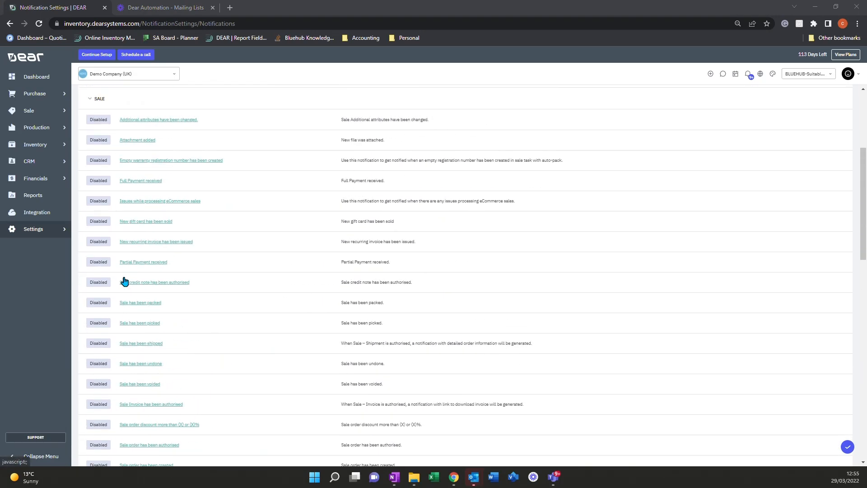
scroll(124, 281, up, 2)
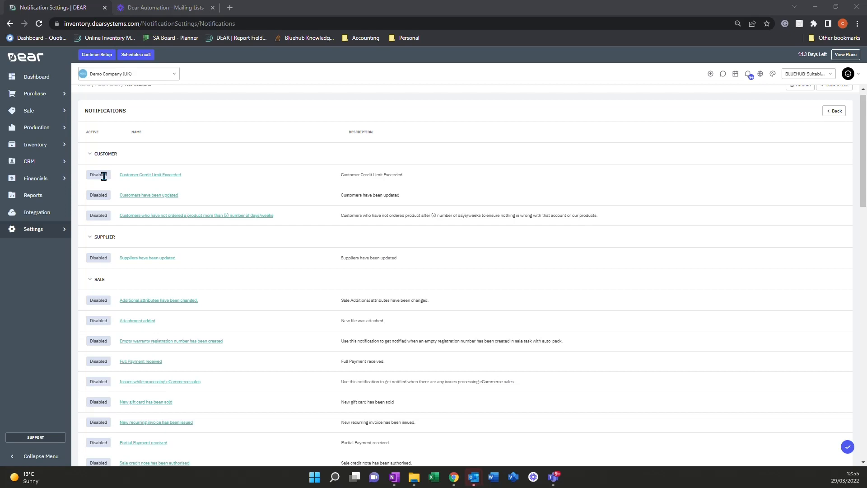
Step: Open the Customer Credit Limit Exceeded notification and set its actions to Email only, with Internal disabled
click(163, 177)
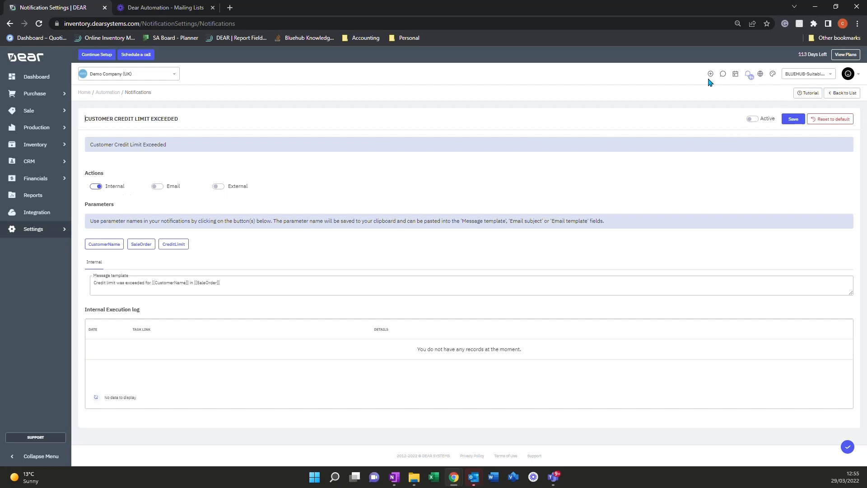
click(163, 189)
click(115, 263)
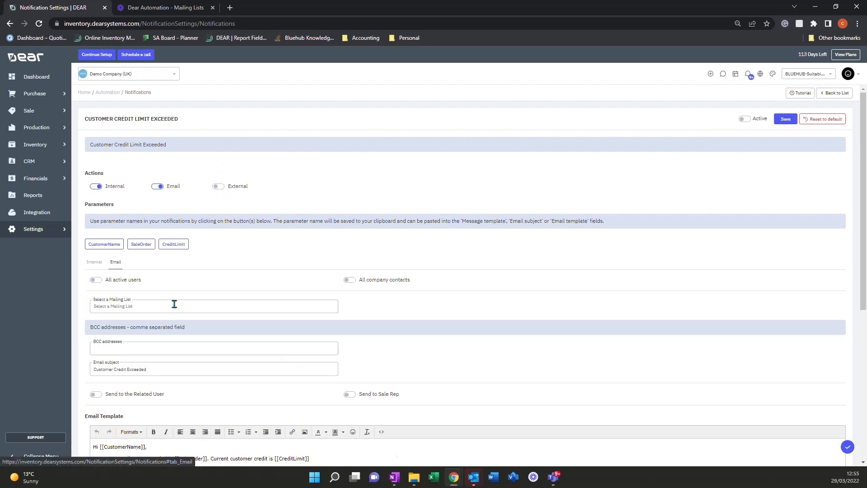
click(162, 187)
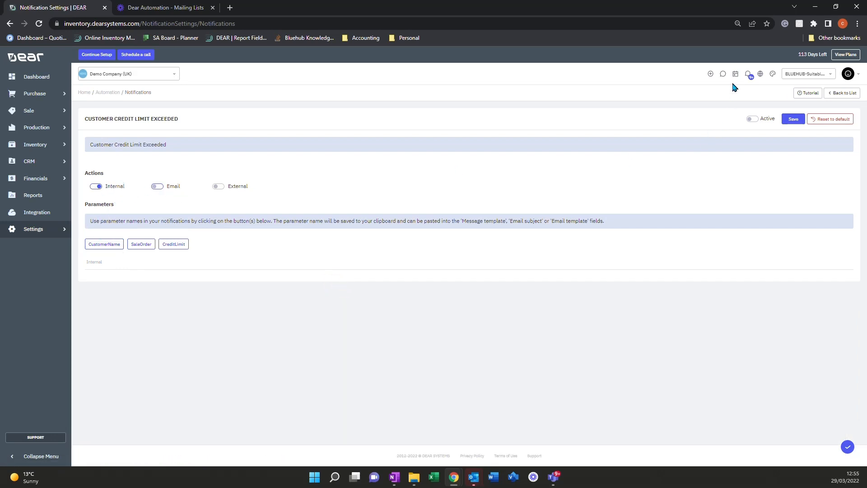
click(96, 186)
click(157, 187)
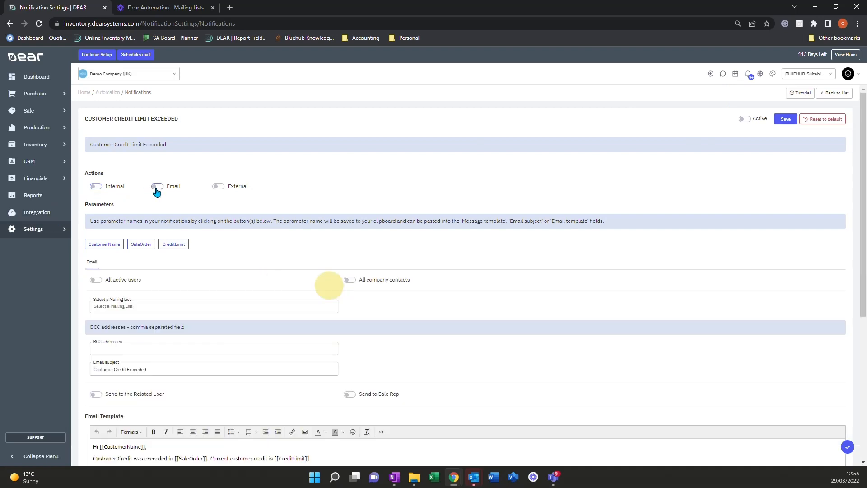
Step: Select the Managers mailing list as the recipient of the credit limit email
scroll(156, 218, down, 1)
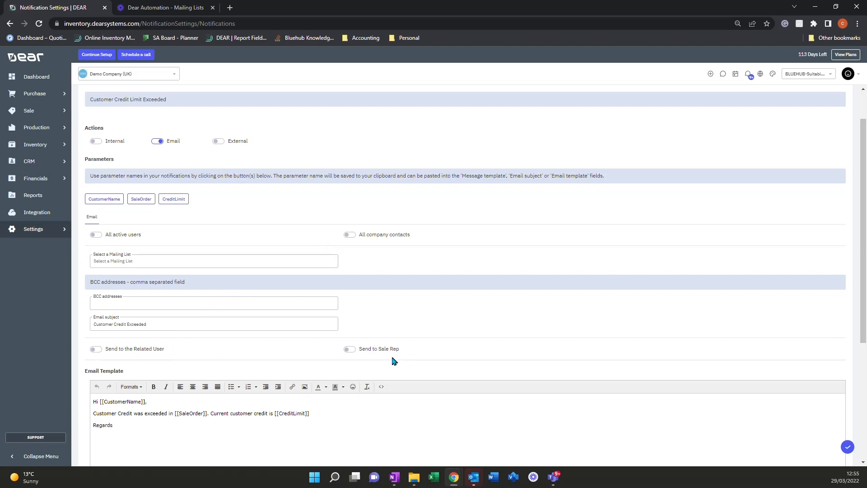
click(212, 261)
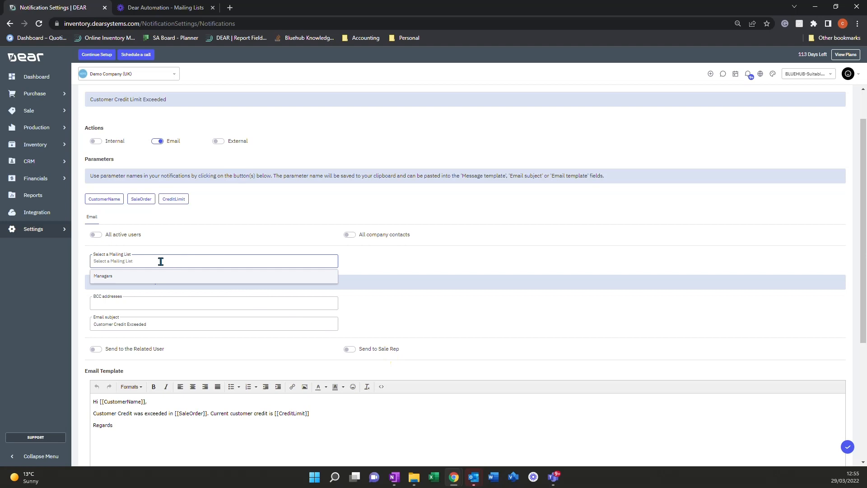
click(127, 280)
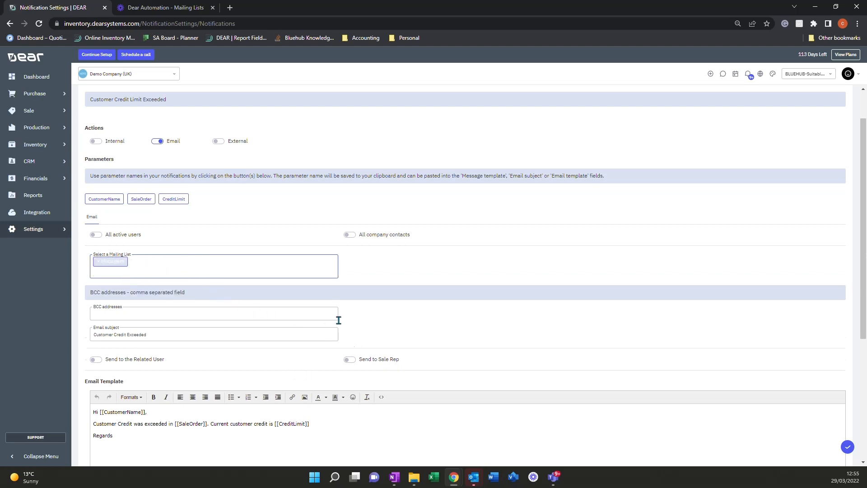
click(373, 320)
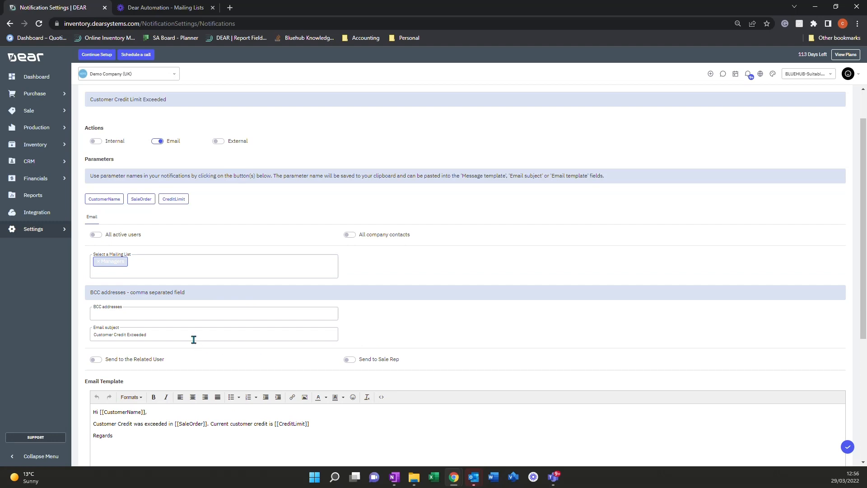
Step: Examine the BCC addresses field, the email template text and the email execution log of the notification
click(172, 313)
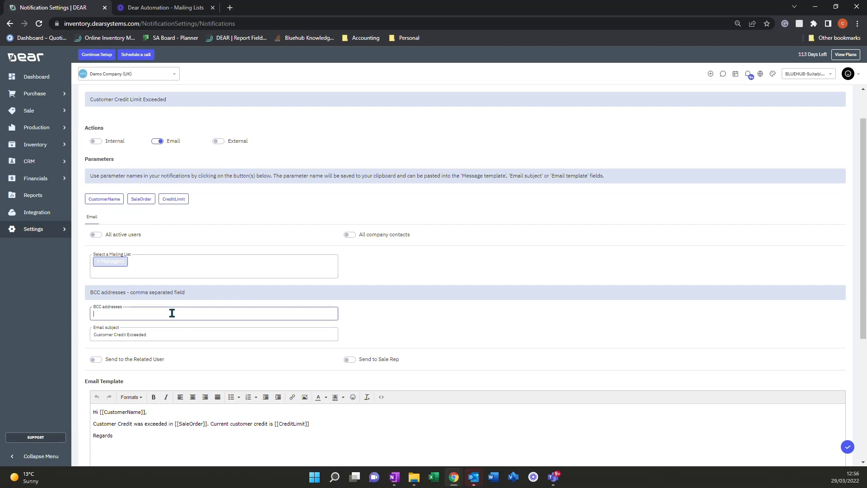
scroll(172, 313, down, 2)
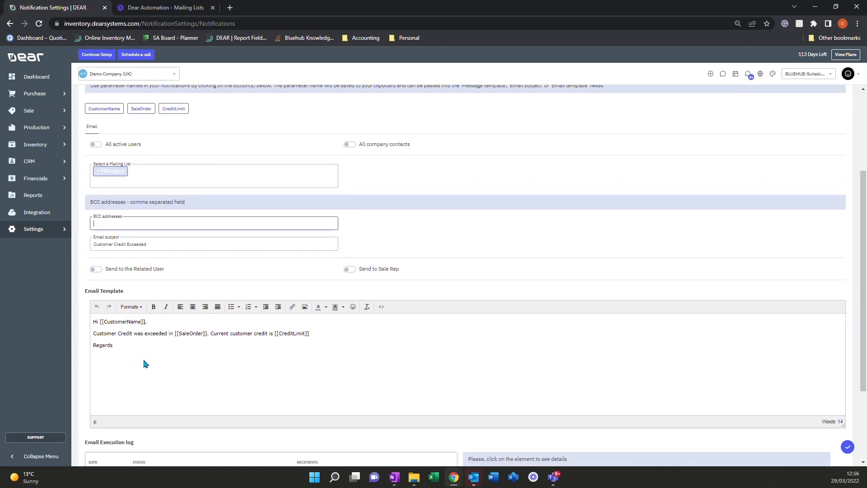
scroll(145, 368, down, 1)
click(113, 300)
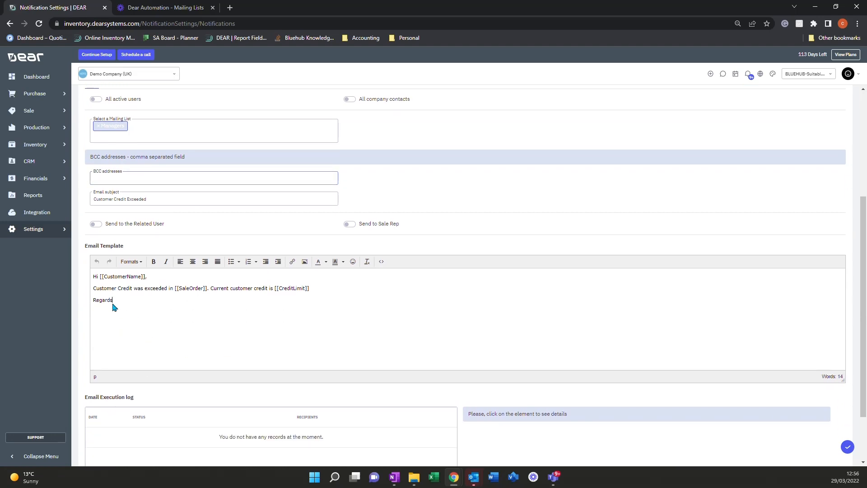
double_click(101, 299)
click(114, 313)
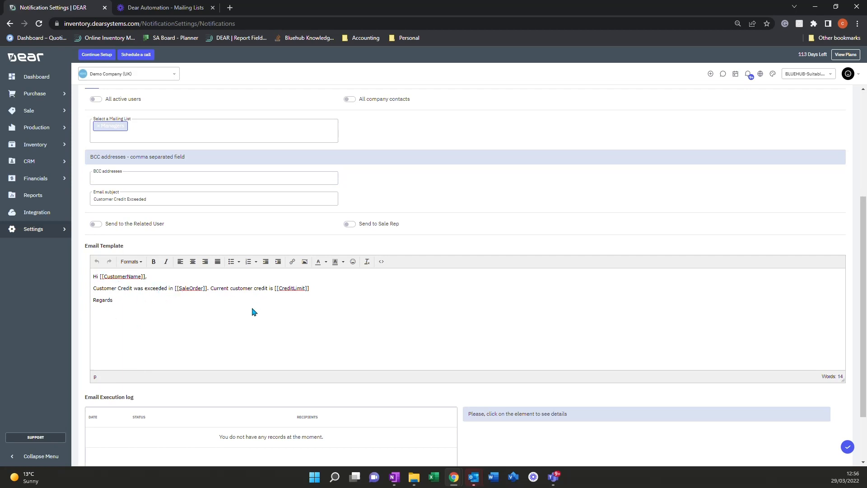
scroll(253, 312, down, 3)
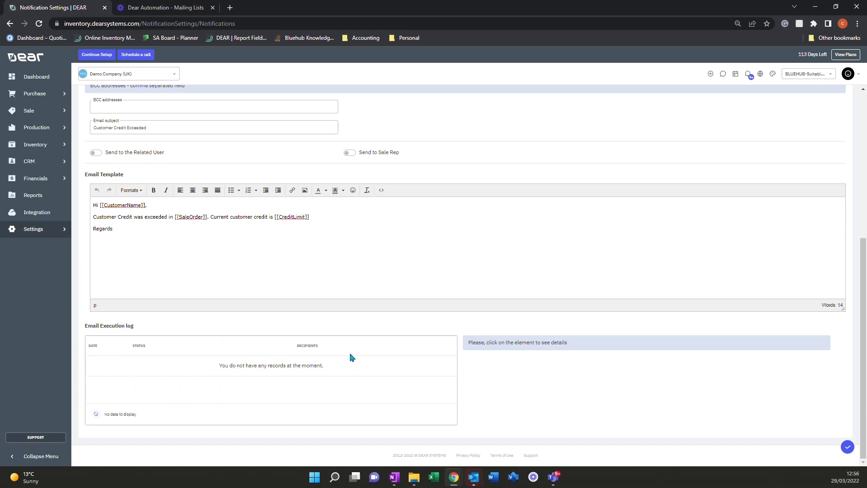
Step: Activate the Customer Credit Limit Exceeded notification, save it and return to the notifications list
scroll(238, 360, up, 2)
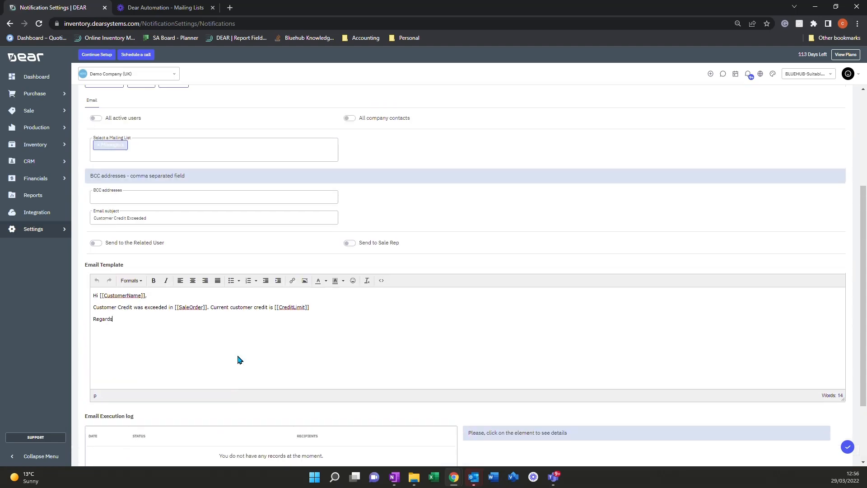
scroll(239, 360, up, 2)
scroll(239, 359, up, 2)
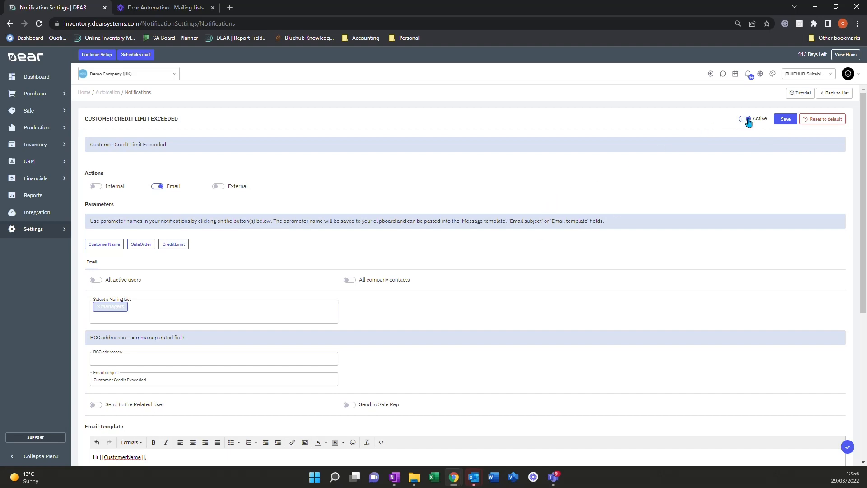
click(785, 121)
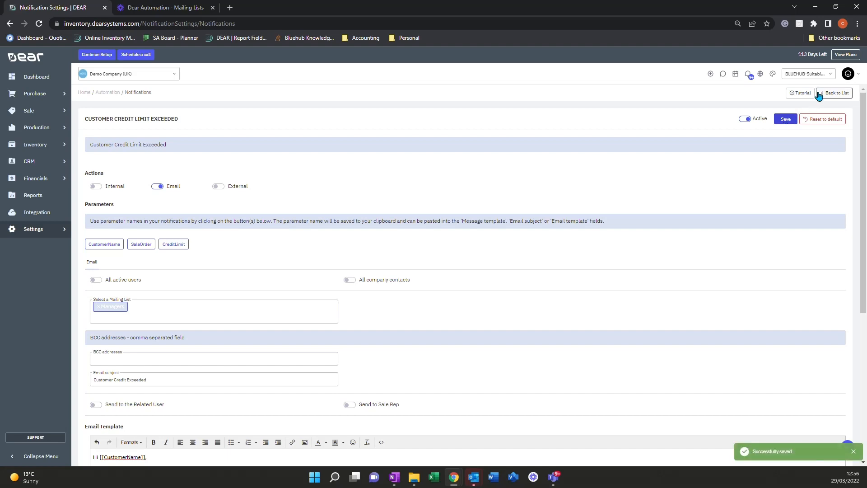
click(820, 93)
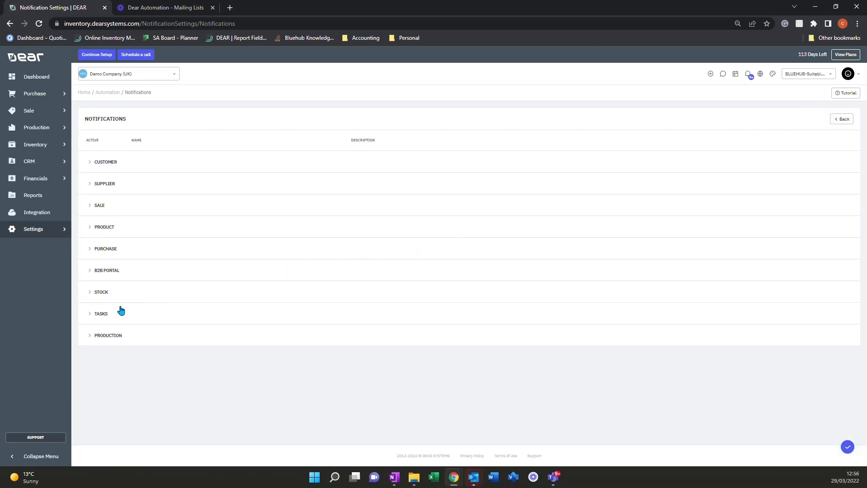
Step: Open the Minimum Stock Hit notification from the Stock group
click(93, 298)
scroll(118, 307, down, 2)
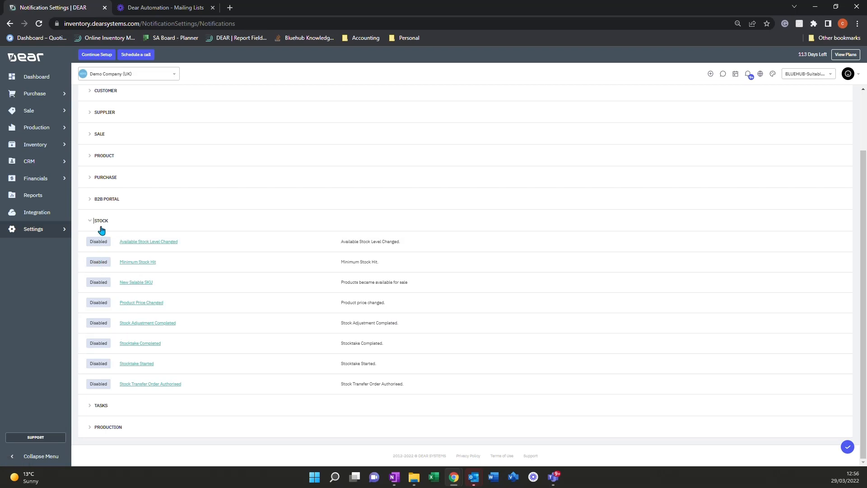
click(136, 263)
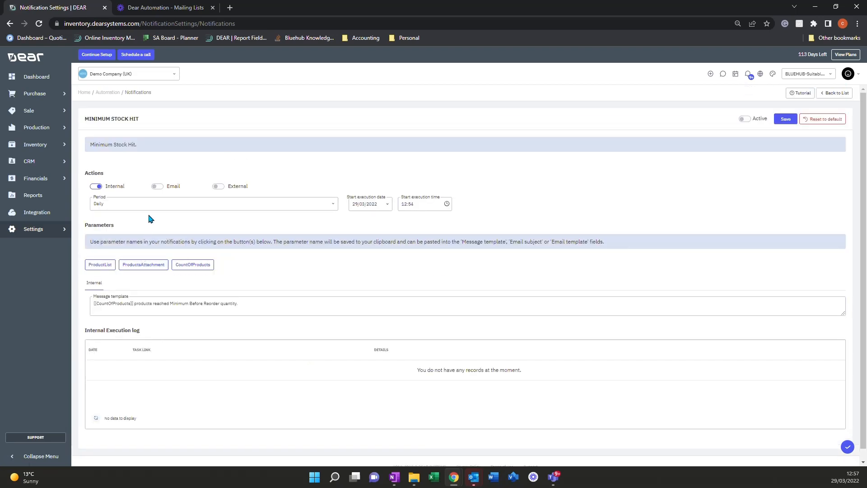
Step: Enable the Email and External actions for Minimum Stock Hit and display the External URL settings
click(157, 187)
click(219, 186)
click(135, 283)
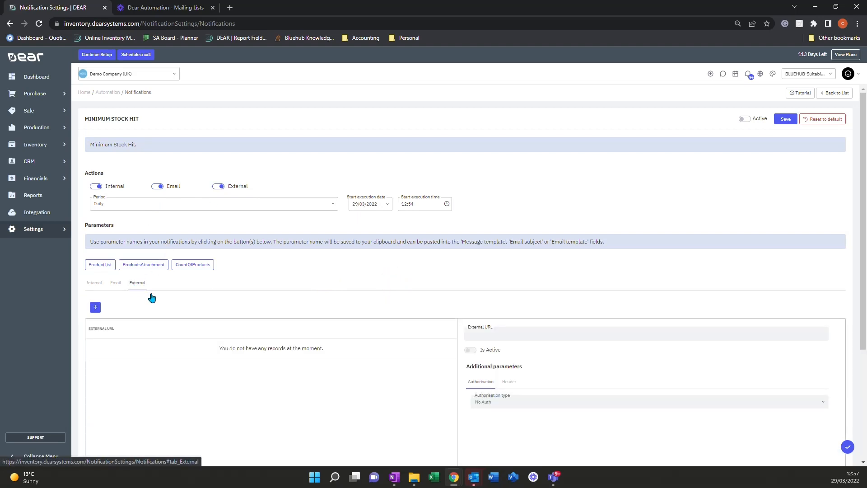
scroll(151, 297, down, 1)
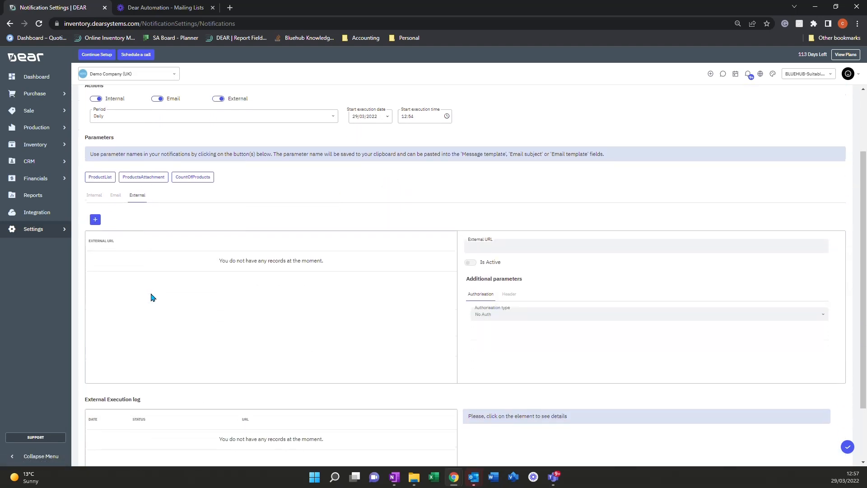
Step: Return to the notifications list without saving Minimum Stock Hit and look through the Tasks and Production notification groups
scroll(146, 271, up, 1)
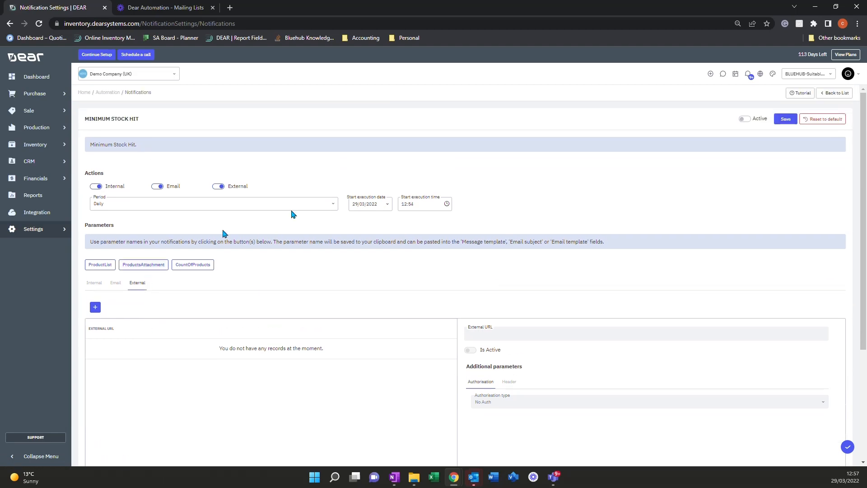
click(836, 93)
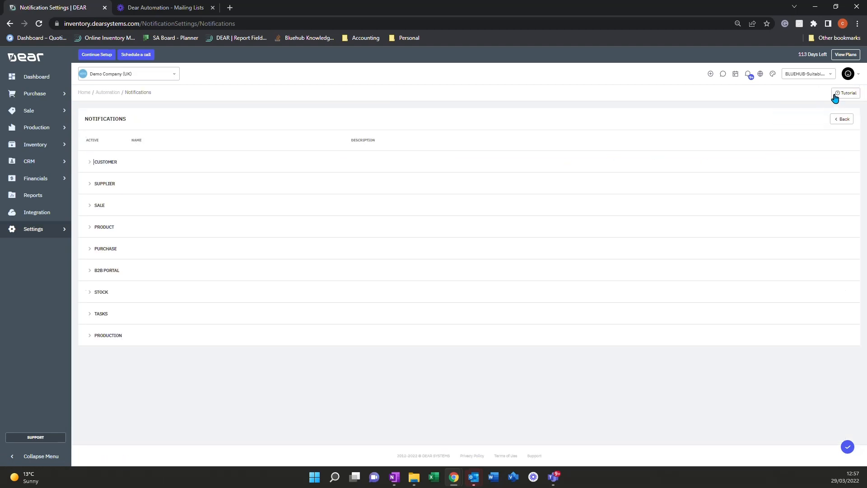
click(89, 336)
click(89, 314)
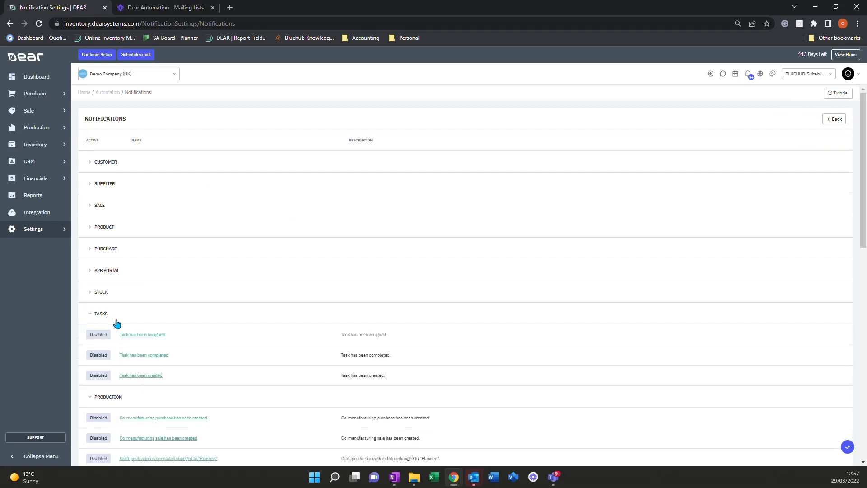
scroll(127, 328, down, 2)
scroll(109, 354, down, 8)
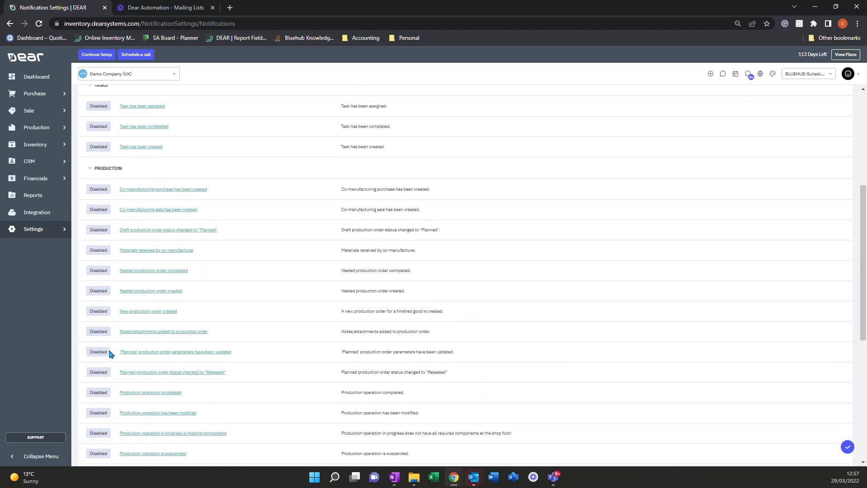
scroll(110, 354, down, 2)
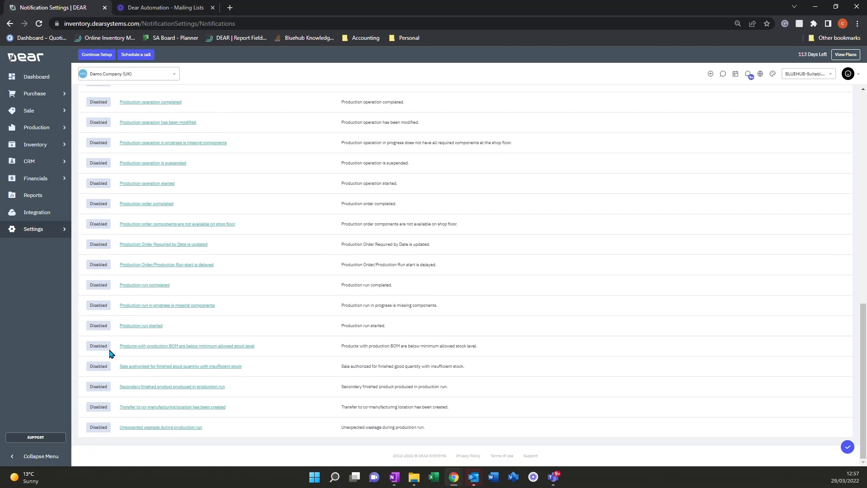
scroll(131, 348, up, 12)
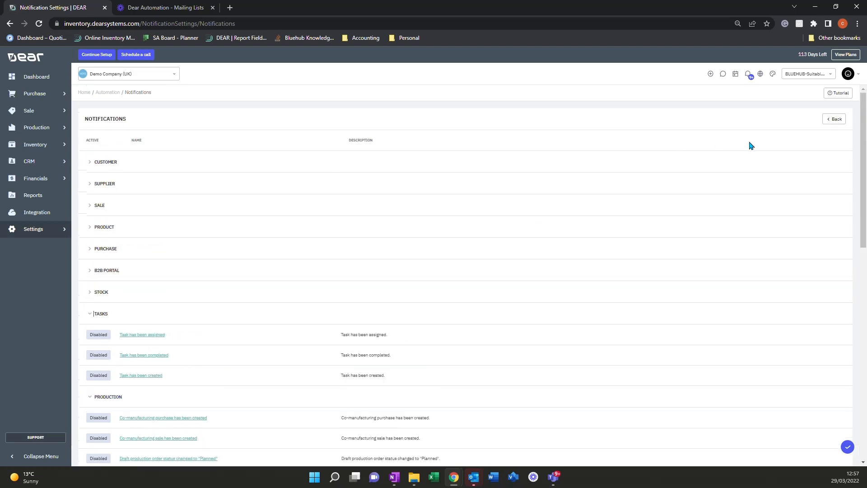
Step: Leave the notifications list, open the Reminders settings in Automation and review the available reminders from Assemblies to Stock
click(828, 121)
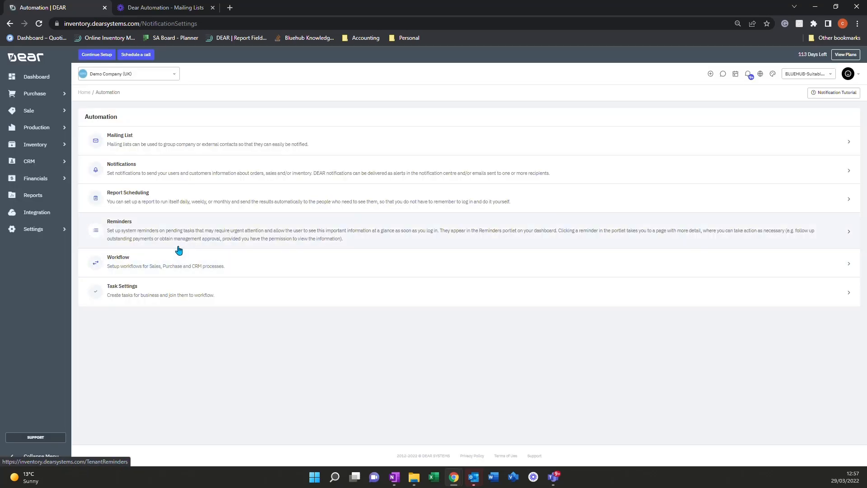
click(179, 240)
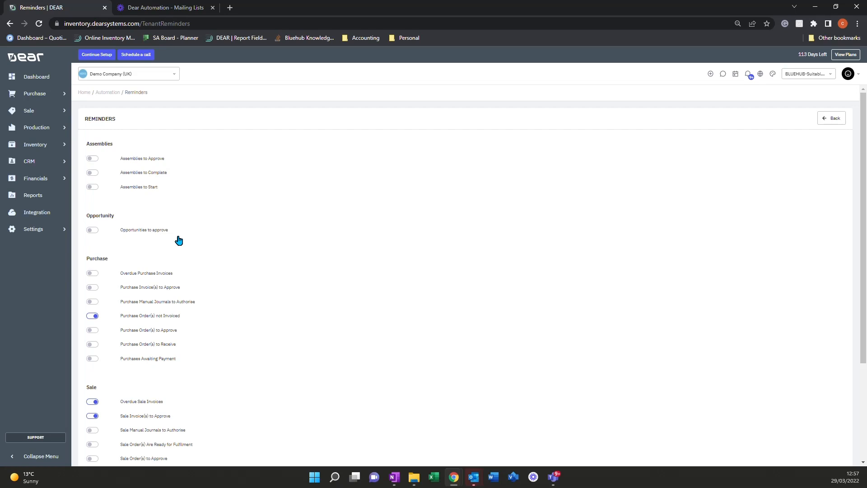
scroll(178, 241, down, 3)
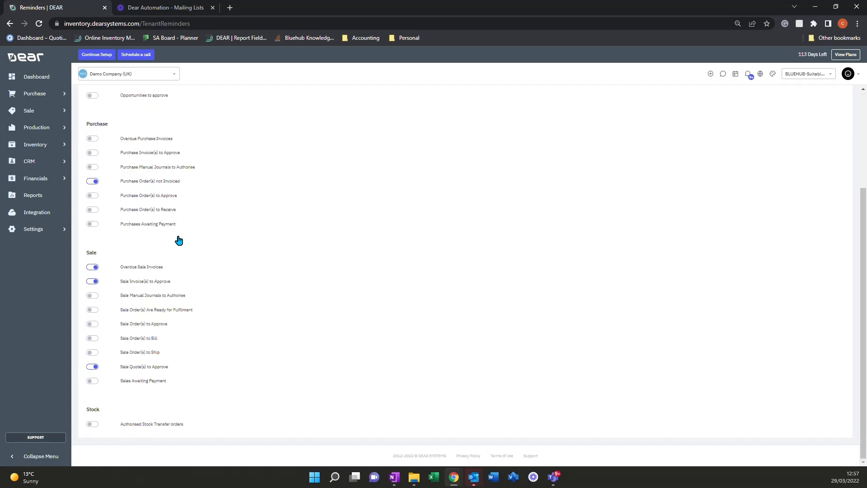
scroll(178, 240, up, 3)
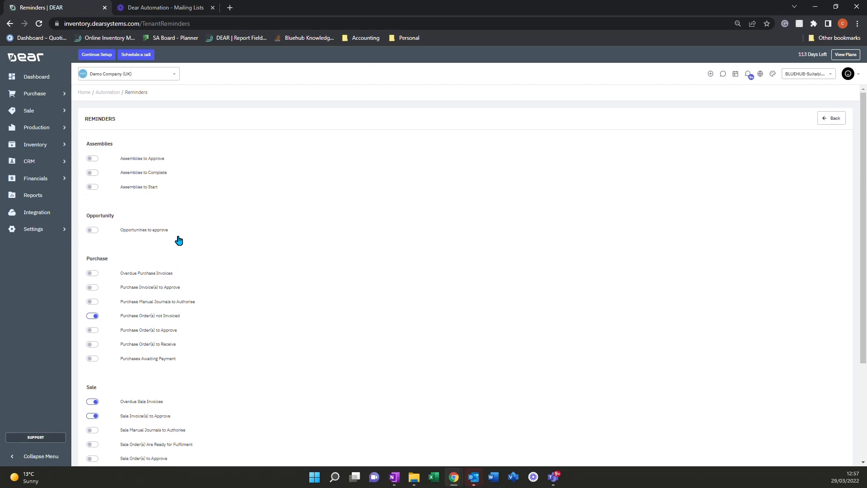
Step: Try toggling the Purchase Manual Journals to Authorise and Purchase Order(s) not Invoiced reminders
click(92, 304)
scroll(96, 280, down, 2)
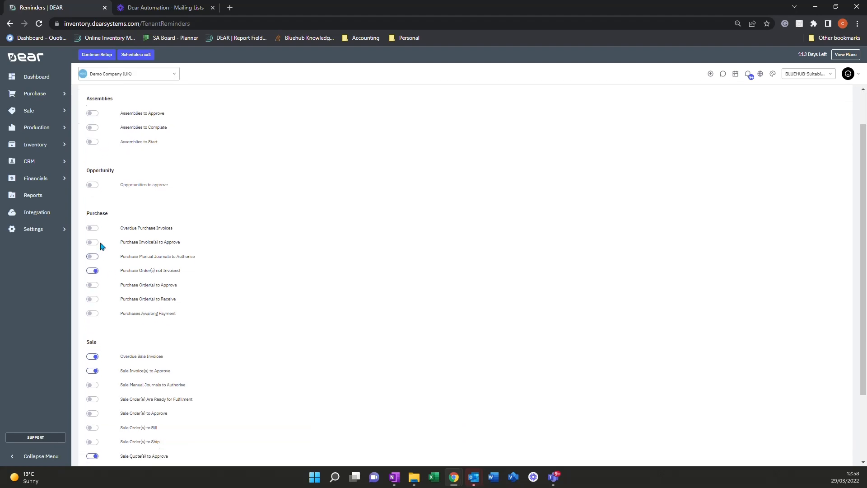
scroll(98, 296, down, 1)
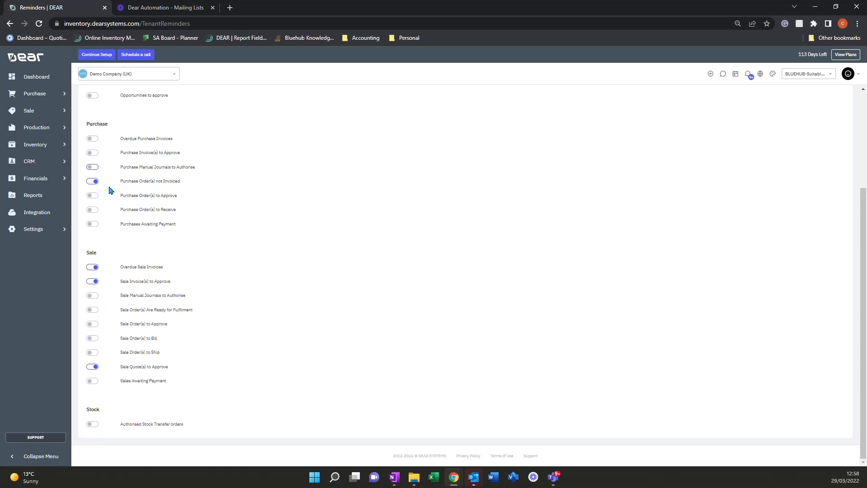
click(95, 182)
scroll(119, 245, up, 3)
Step: Enable the Sale Order(s) Are Ready for Fulfilment reminder and return to the Automation page
scroll(119, 244, down, 2)
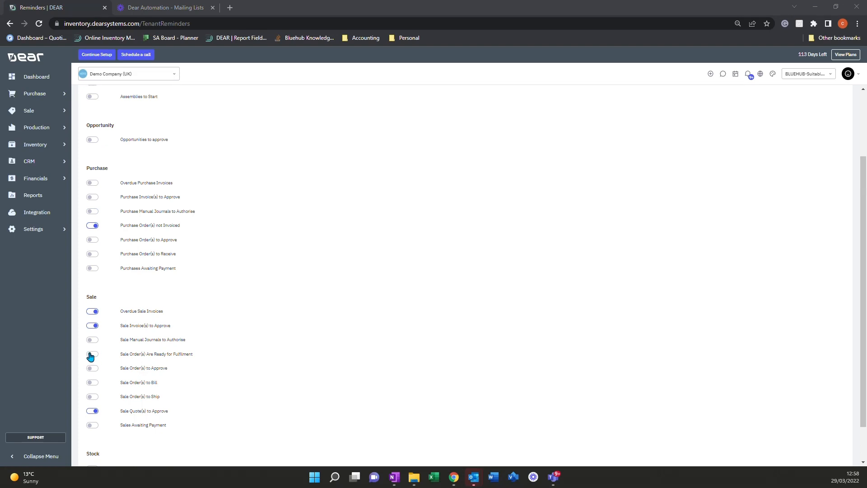
click(91, 354)
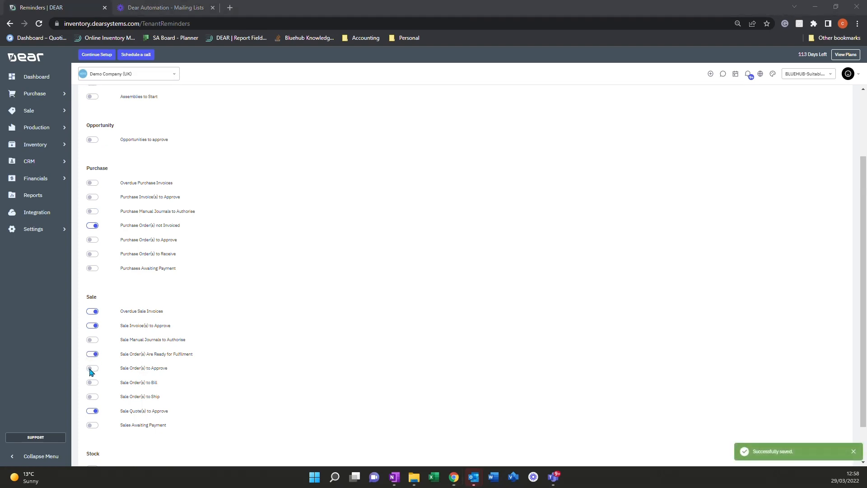
scroll(637, 153, up, 2)
scroll(759, 234, down, 3)
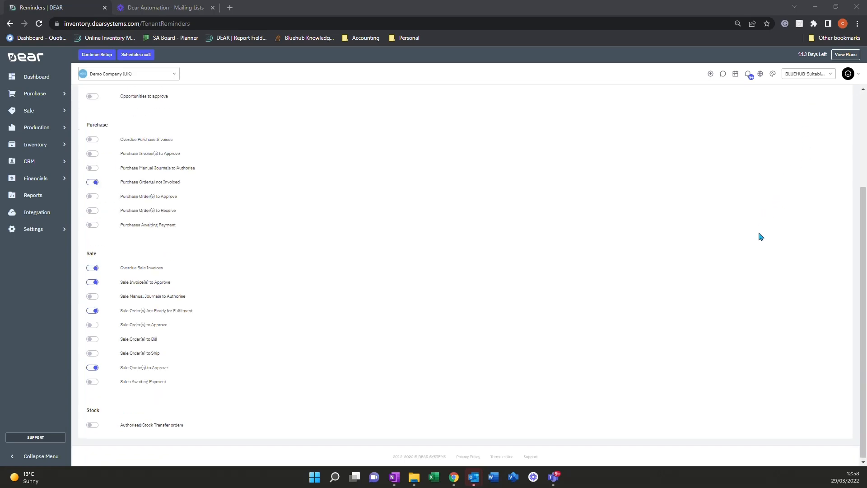
scroll(587, 240, up, 3)
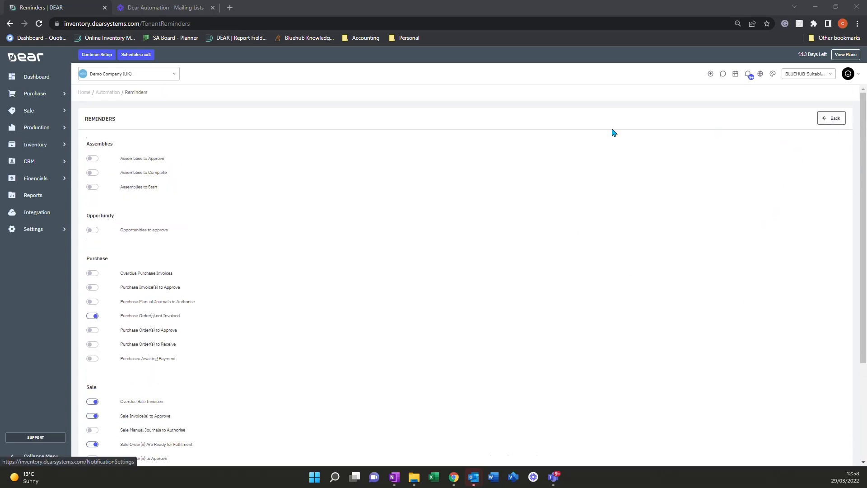
click(826, 119)
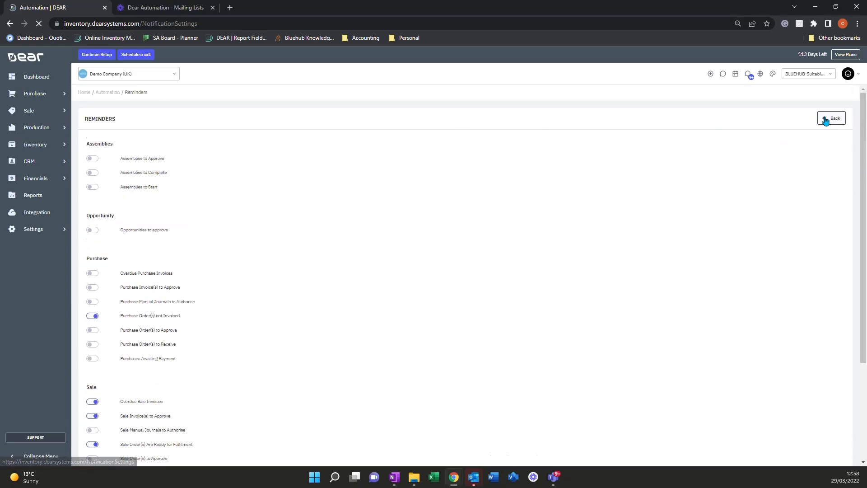